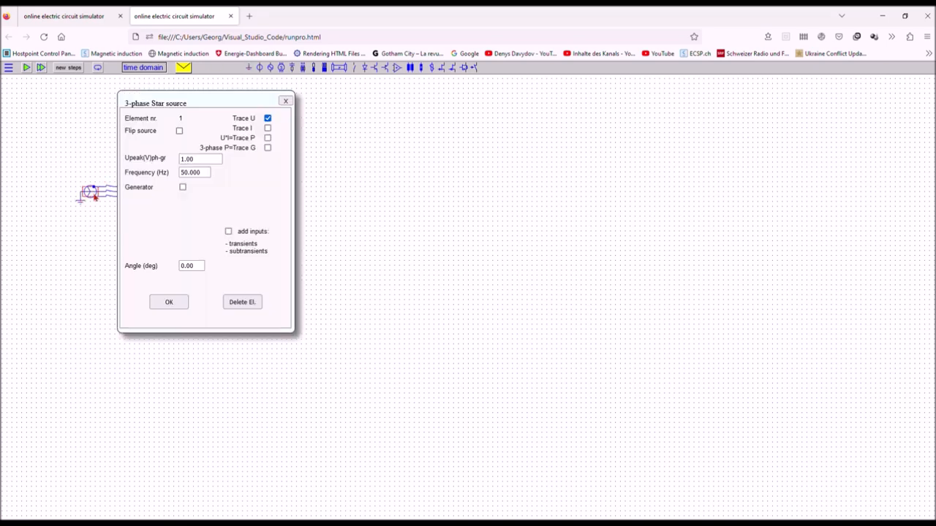
# Step: Enable the extra transient and subtransient inputs on the 3-phase star source
pyautogui.doubleClick(209, 161)
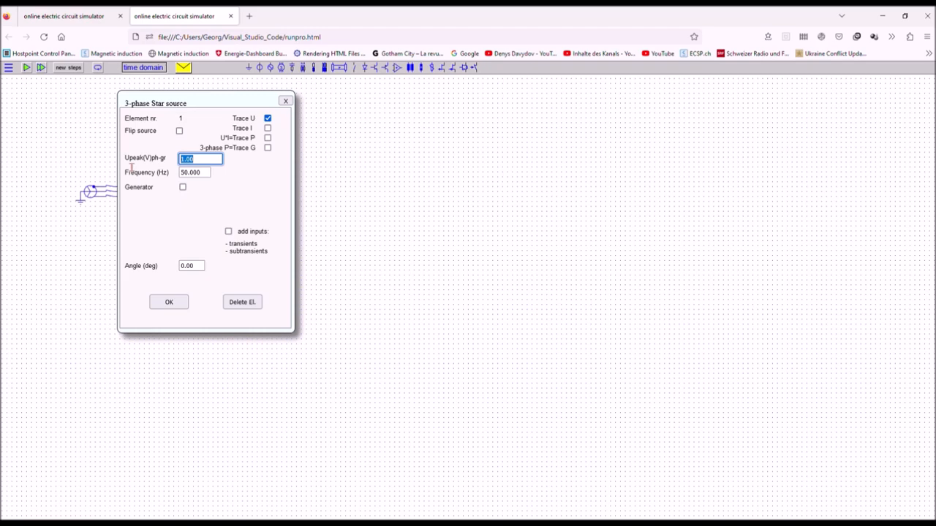
pyautogui.click(228, 232)
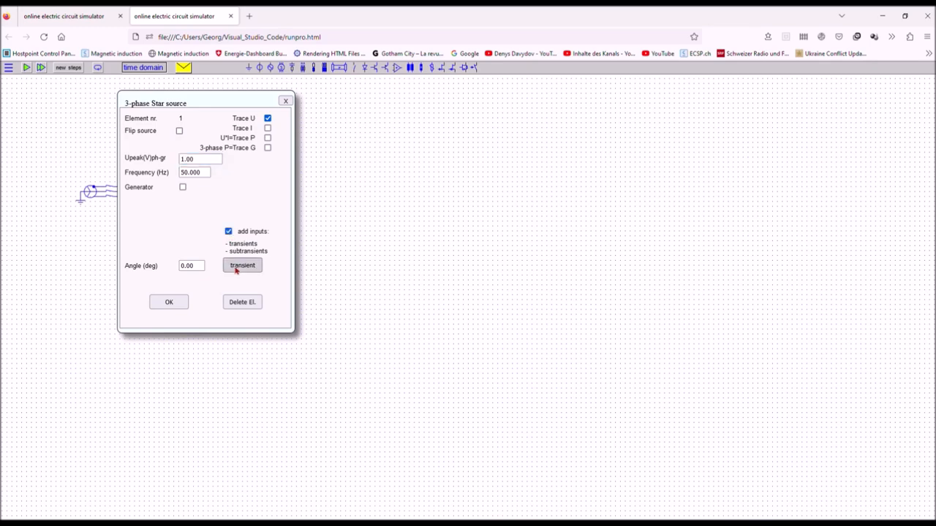
# Step: Set the source's nominal voltage to 24 kV and power rating to 200 MVA
pyautogui.click(236, 268)
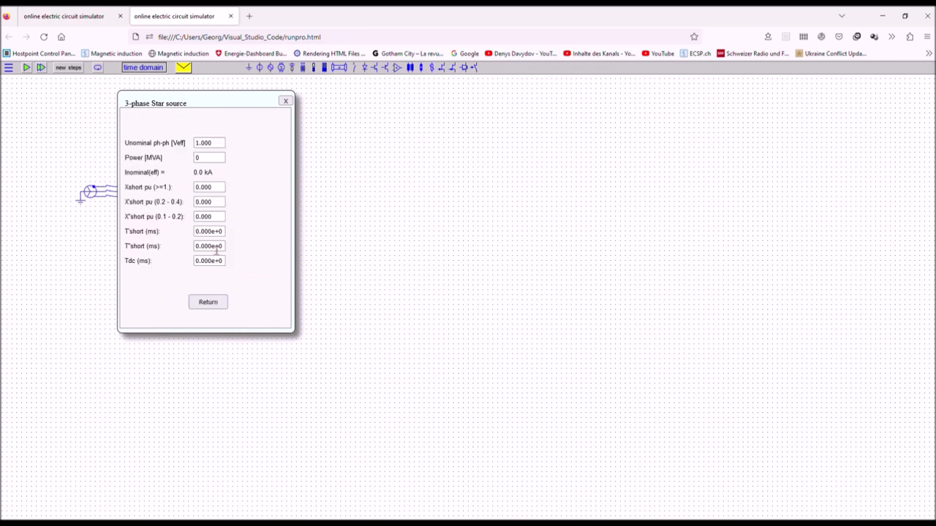
pyautogui.moveTo(219, 150); pyautogui.dragTo(173, 152)
pyautogui.write('24000.000')
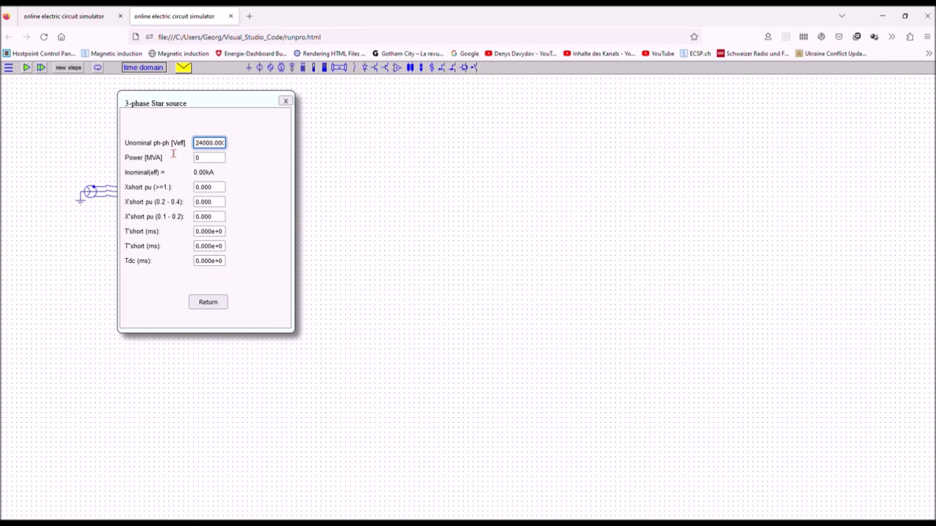
pyautogui.click(216, 162)
pyautogui.write('200')
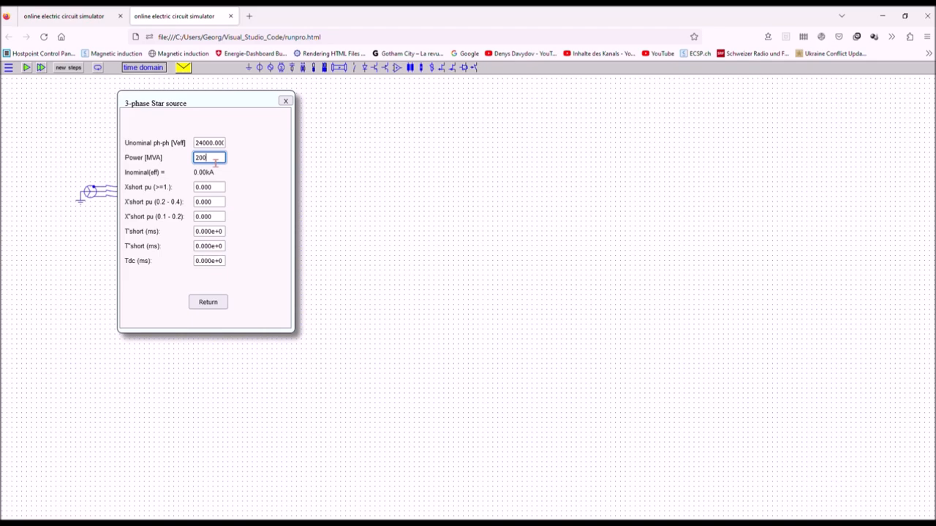
pyautogui.press('Return')
# Step: Enter new Xshort, X'short and X''short reactance values
pyautogui.press('Tab')
pyautogui.press('BackSpace')
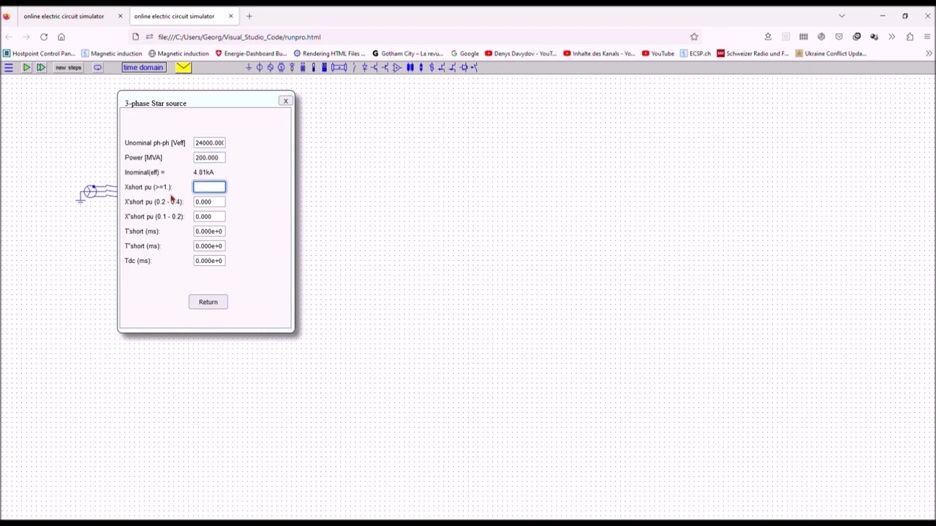
pyautogui.write('1.100')
pyautogui.press('Tab')
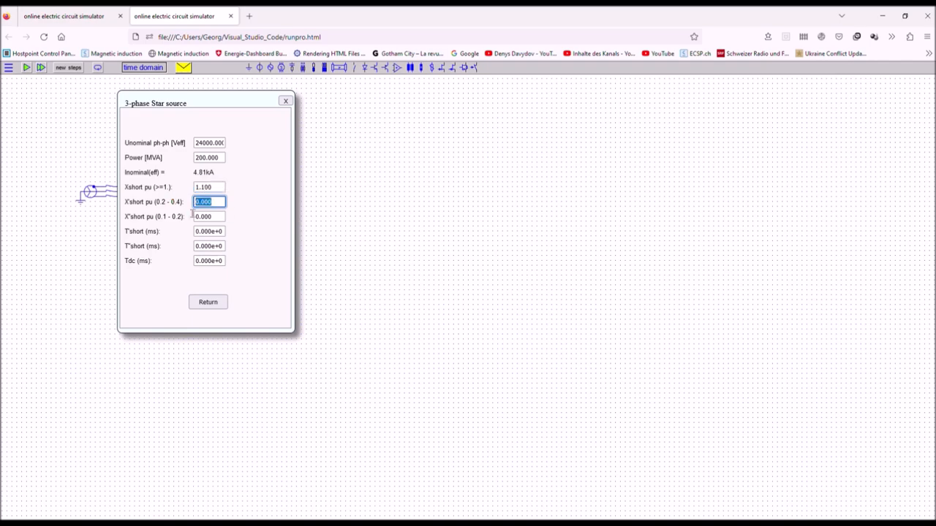
pyautogui.press('BackSpace')
pyautogui.write('0.')
pyautogui.write('300')
pyautogui.press('Tab')
pyautogui.press('BackSpace')
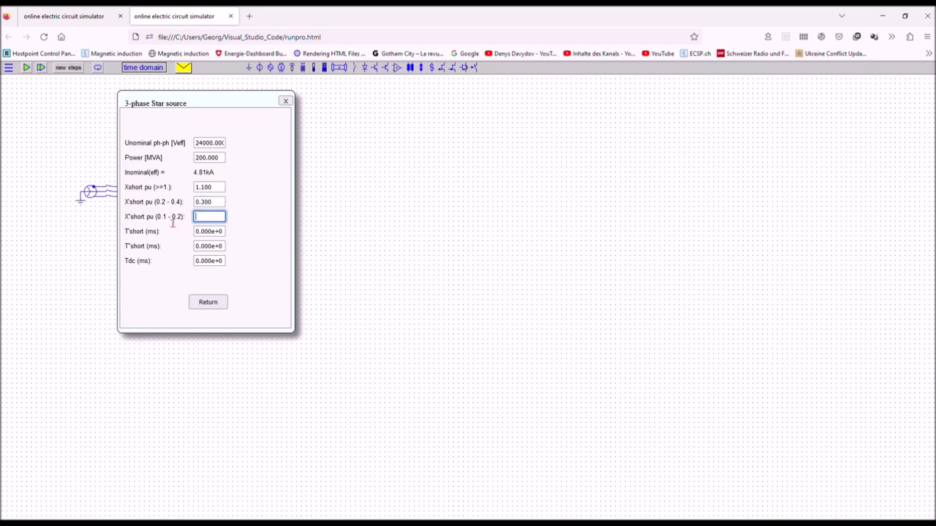
pyautogui.write('0.100')
# Step: Set time constants T'short 200 ms, T''short 60 ms and Tdc 40 ms, and confirm
pyautogui.press('Tab')
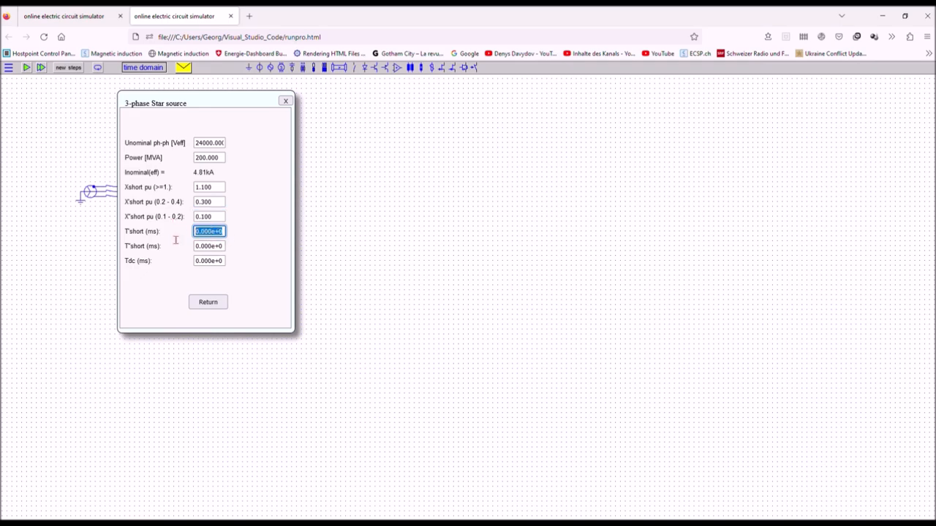
pyautogui.press('BackSpace')
pyautogui.write('200')
pyautogui.press('Return')
pyautogui.press('Tab')
pyautogui.press('BackSpace')
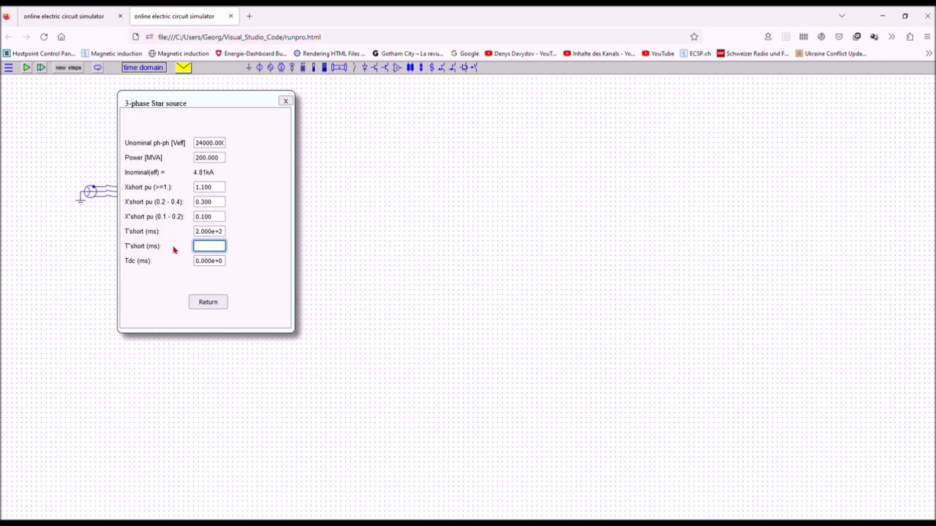
pyautogui.write('60')
pyautogui.press('Return')
pyautogui.press('Tab')
pyautogui.press('BackSpace')
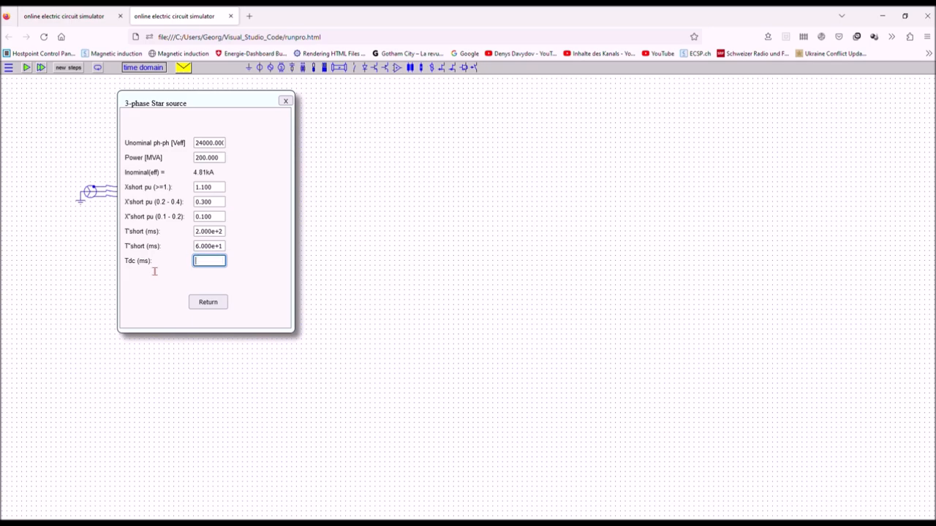
pyautogui.write('40')
pyautogui.click(195, 303)
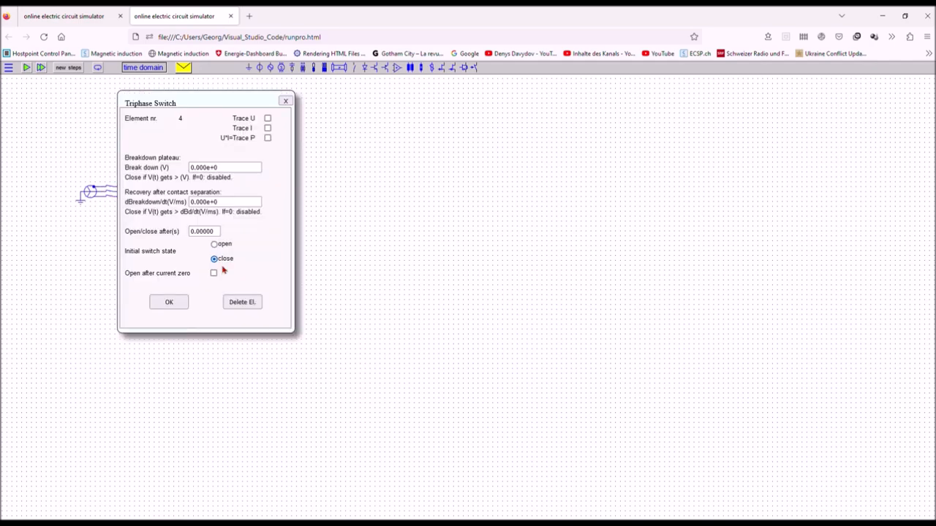
# Step: Make the triphase switch open after 0.3 s, only at current zero
pyautogui.moveTo(218, 232); pyautogui.dragTo(175, 239)
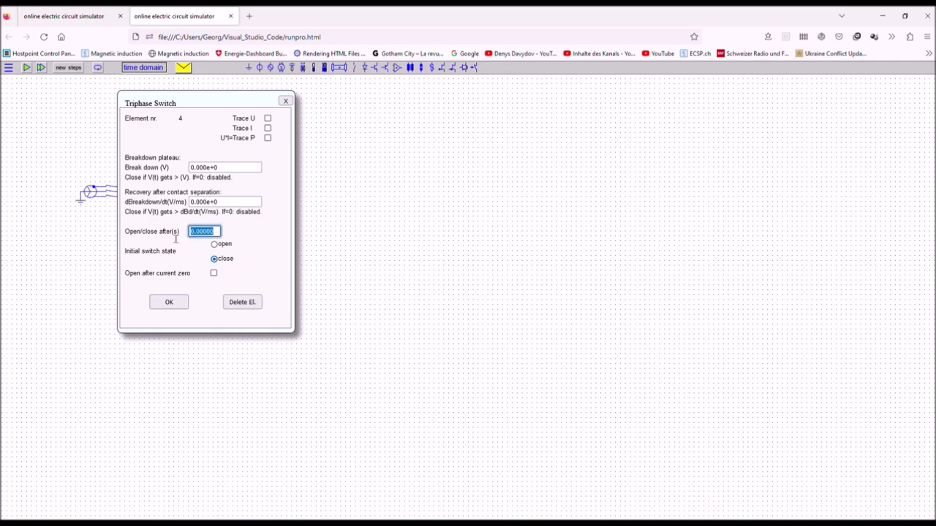
pyautogui.press('BackSpace')
pyautogui.write('300')
pyautogui.press('BackSpace')
pyautogui.press('BackSpace')
pyautogui.press('BackSpace')
pyautogui.write('30000')
pyautogui.click(215, 278)
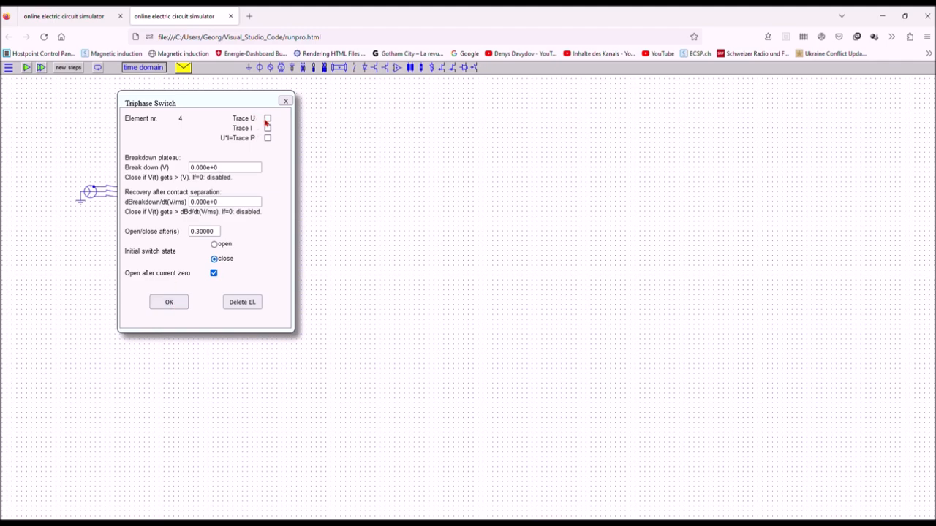
# Step: Trace the switch voltage and current and apply the switch settings
pyautogui.click(267, 118)
pyautogui.click(267, 128)
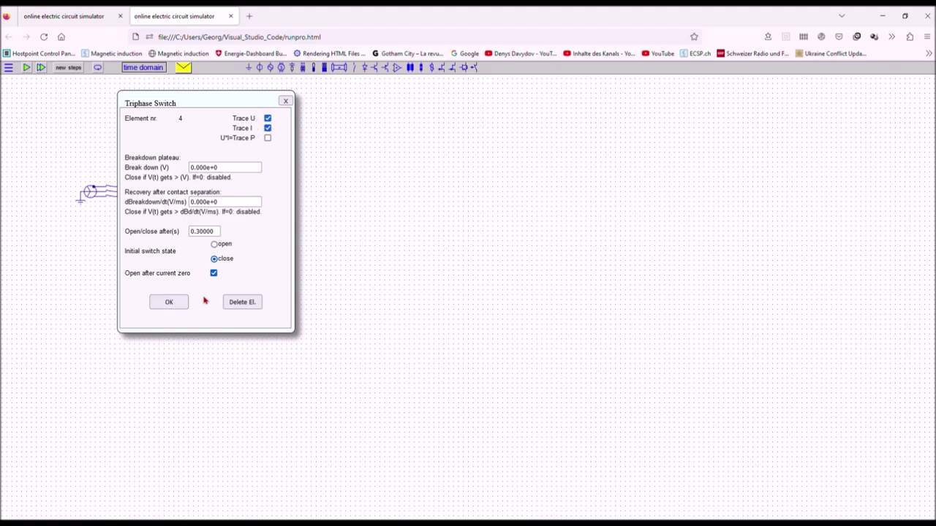
pyautogui.click(181, 304)
pyautogui.click(90, 193)
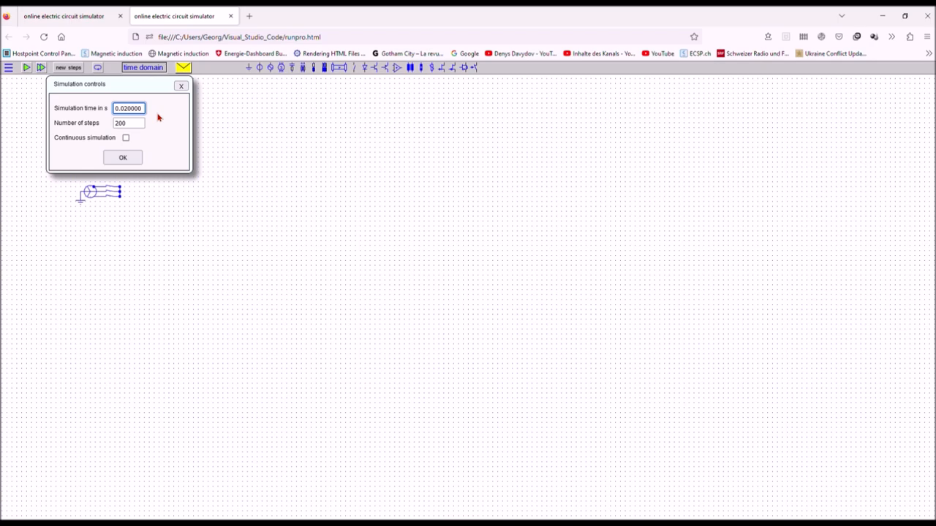
# Step: Set simulation time 0.4 s and 4000 steps
pyautogui.press('BackSpace')
pyautogui.press('BackSpace')
pyautogui.write('4')
pyautogui.press('Tab')
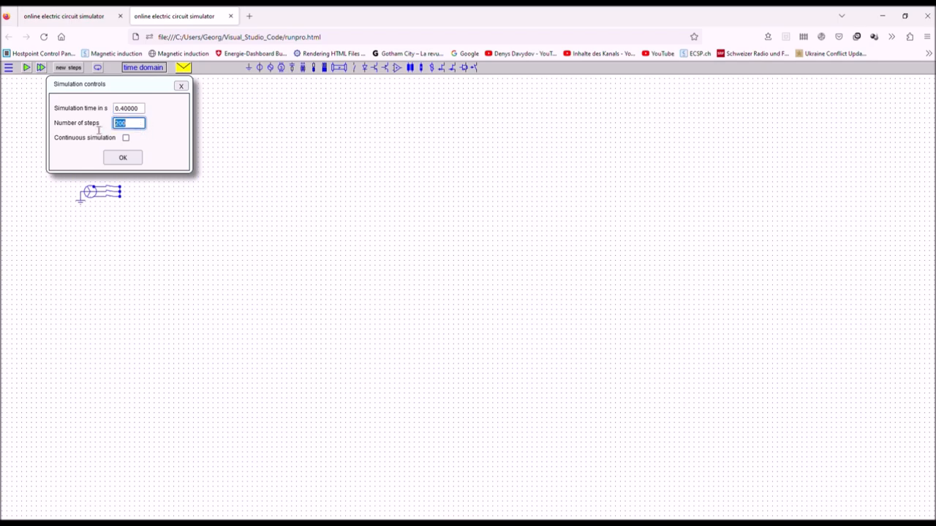
pyautogui.press('BackSpace')
pyautogui.write('400')
pyautogui.write('0')
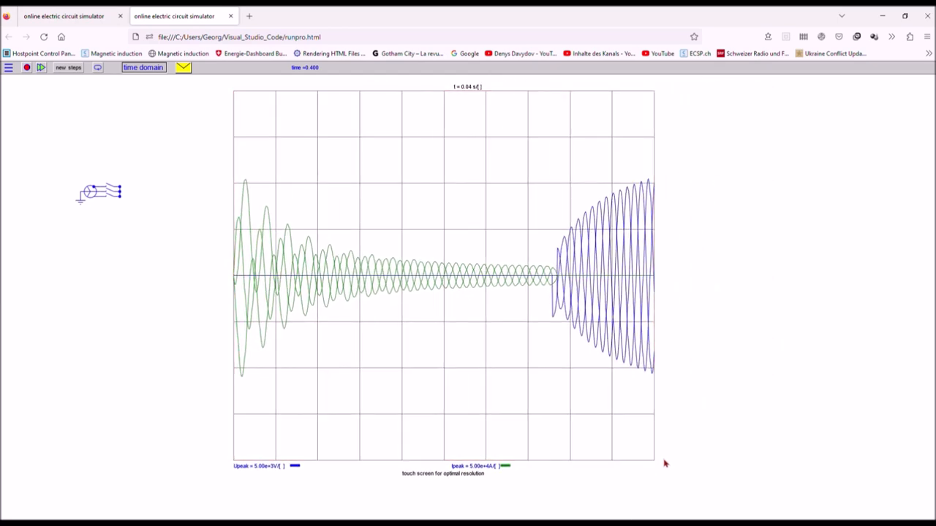
# Step: Enlarge the plot of the decaying short-circuit current
pyautogui.moveTo(655, 465); pyautogui.dragTo(842, 474)
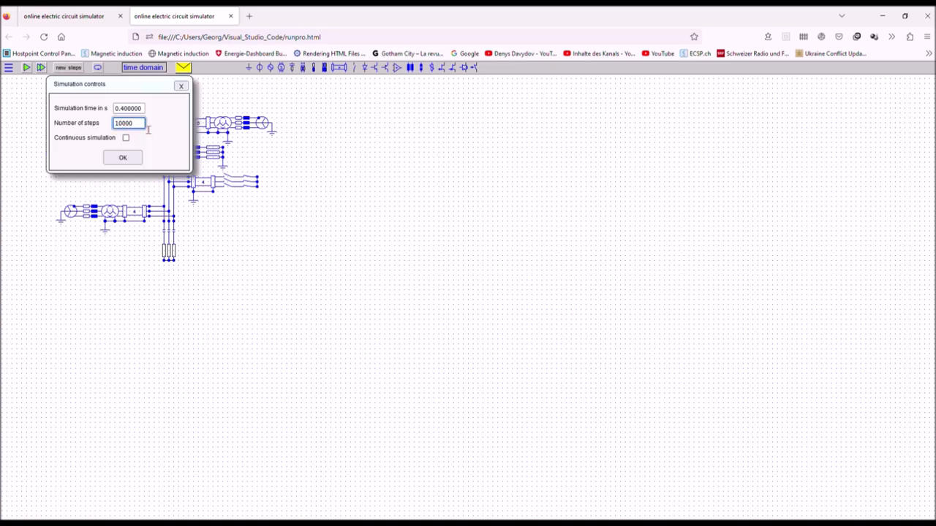
# Step: Raise the step count to 20000 at 0.4 s and confirm the simulation settings
pyautogui.click(123, 159)
pyautogui.press('Delete')
pyautogui.write('2')
pyautogui.click(122, 157)
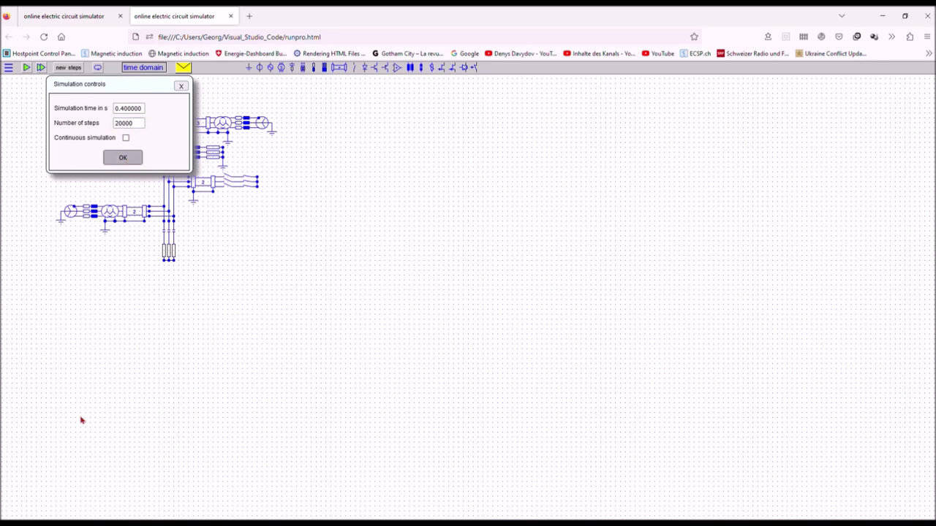